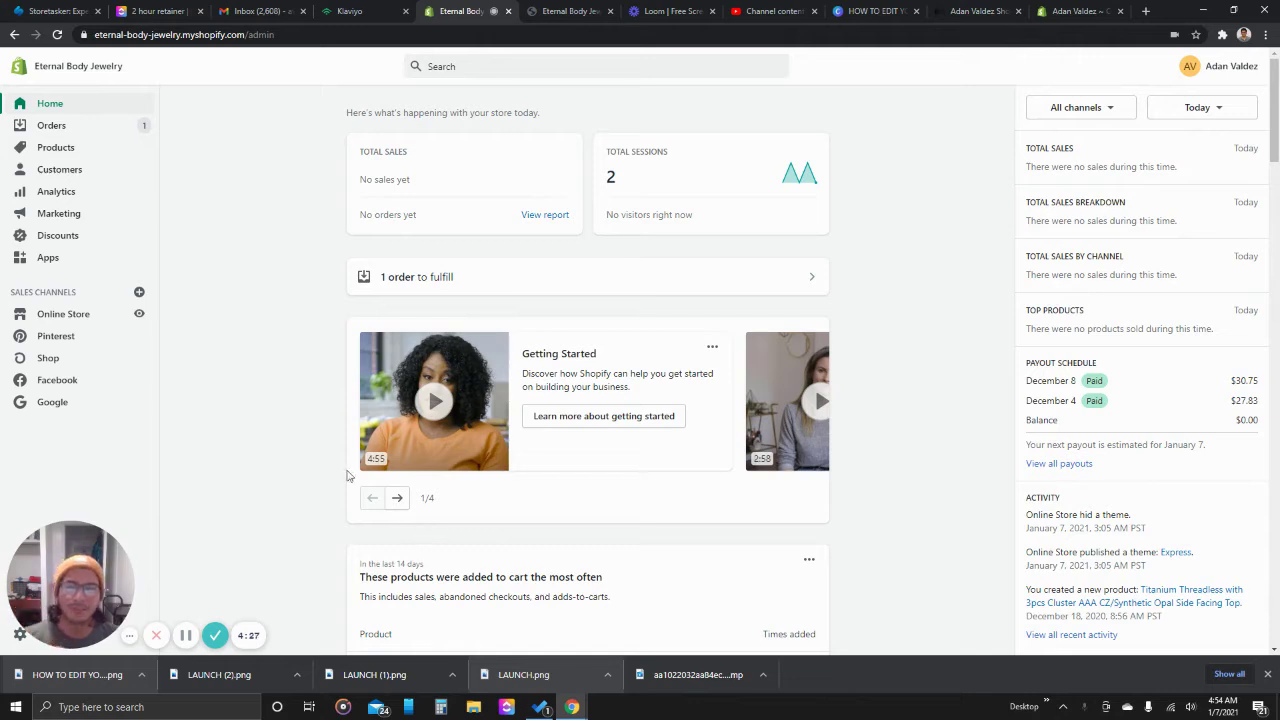
Open the store's Plan and permissions settings
mouse_move(35, 622)
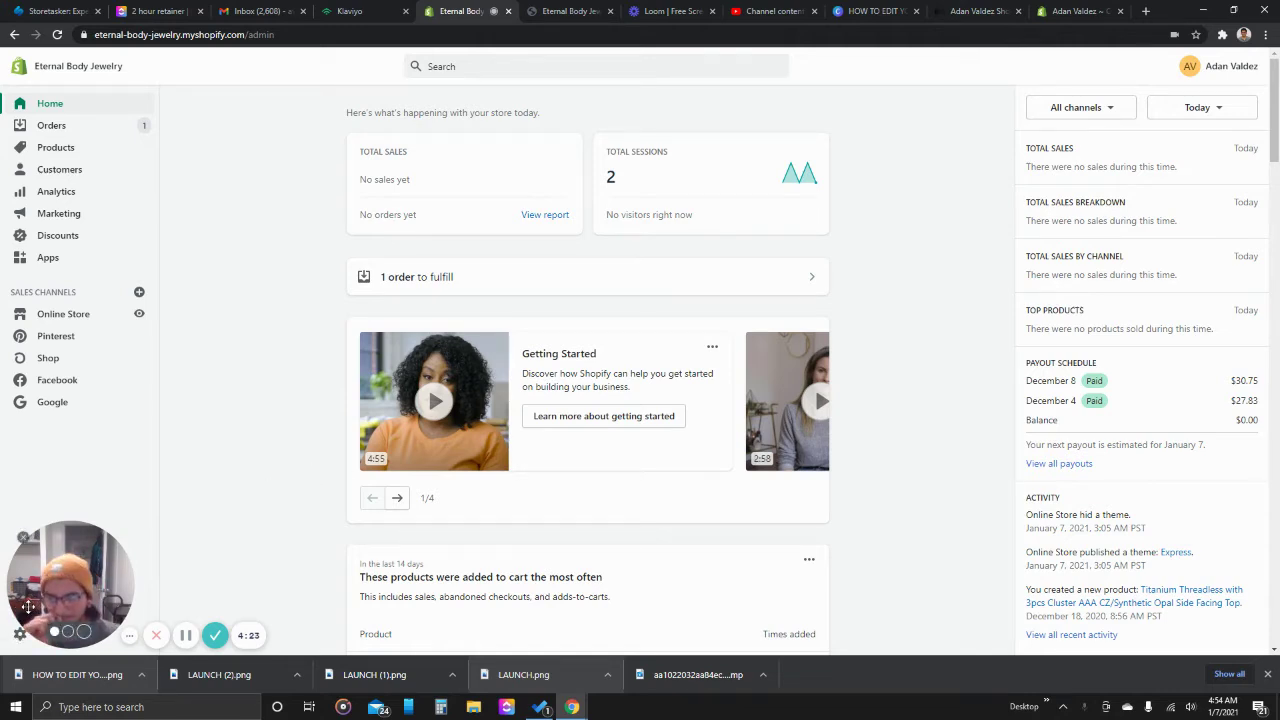
left_click_drag(35, 601, 33, 558)
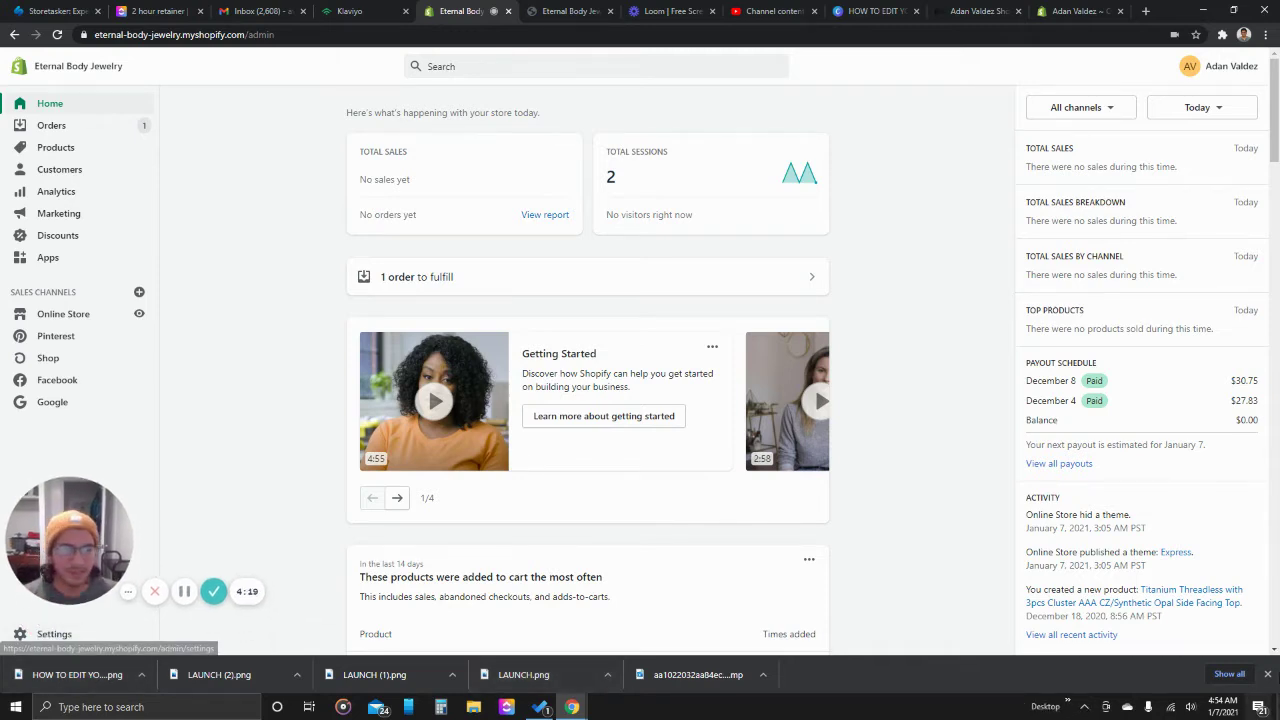
left_click(63, 680)
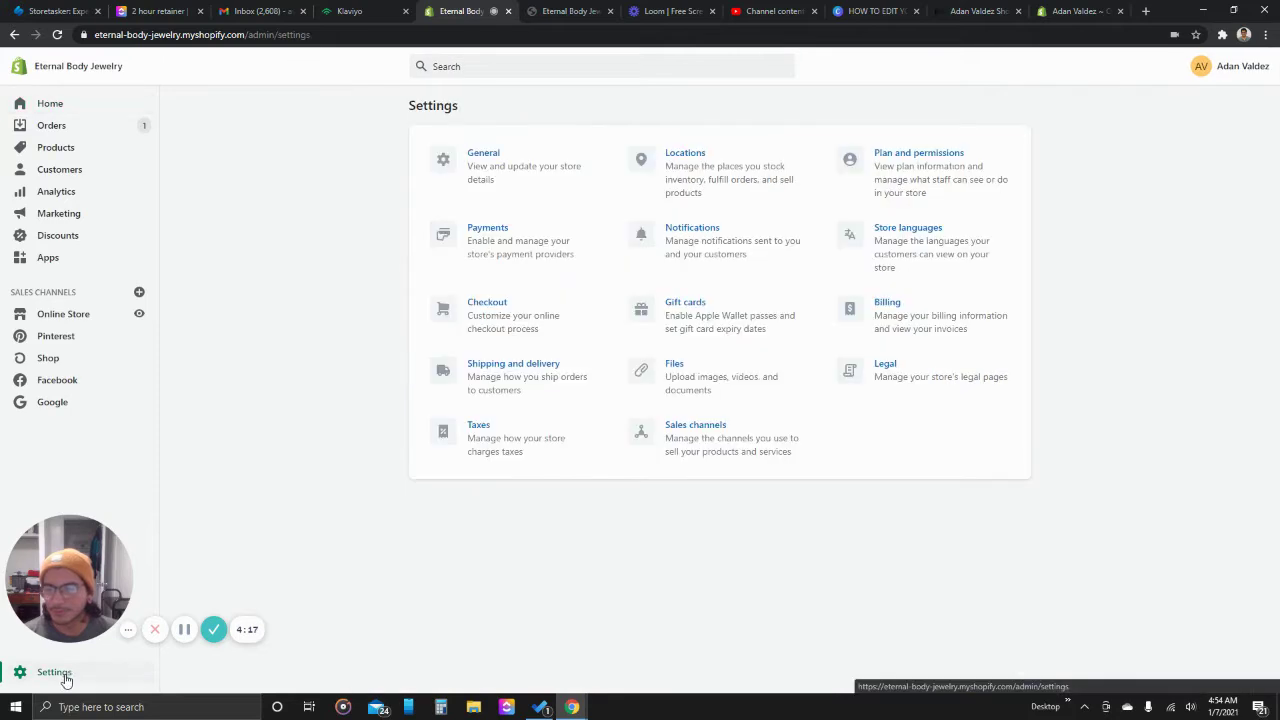
left_click_drag(90, 593, 90, 630)
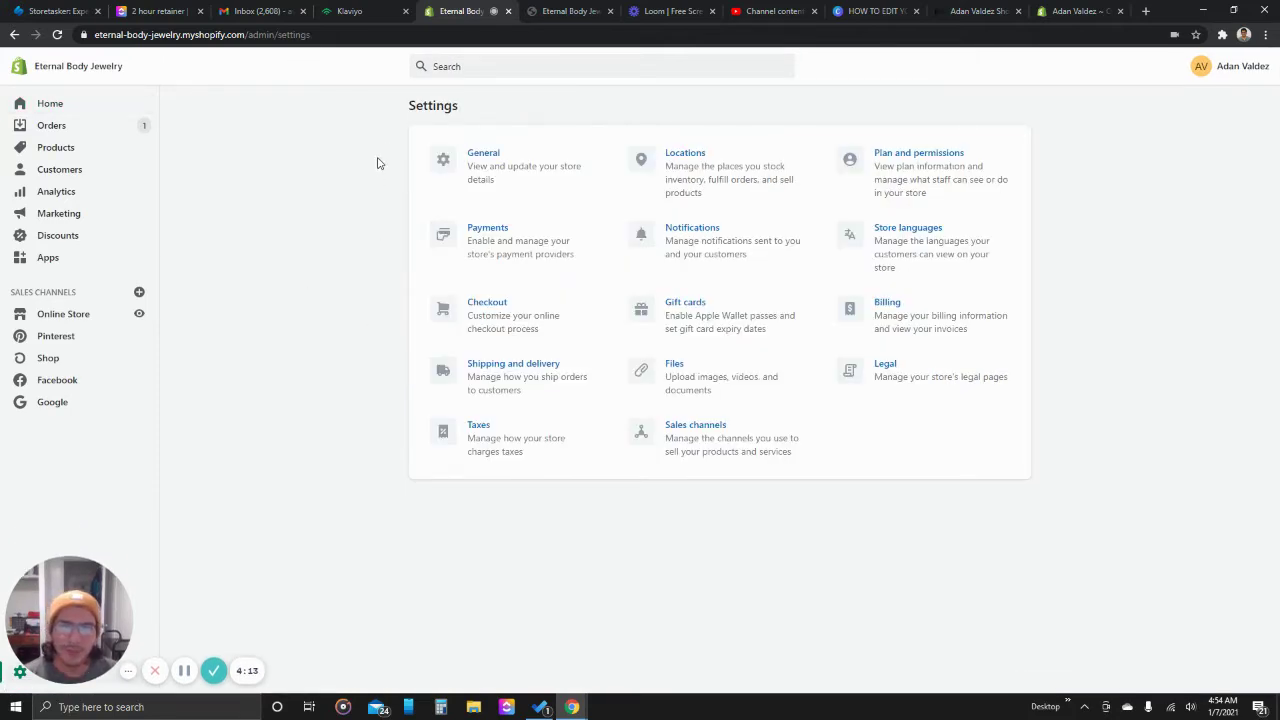
left_click(912, 193)
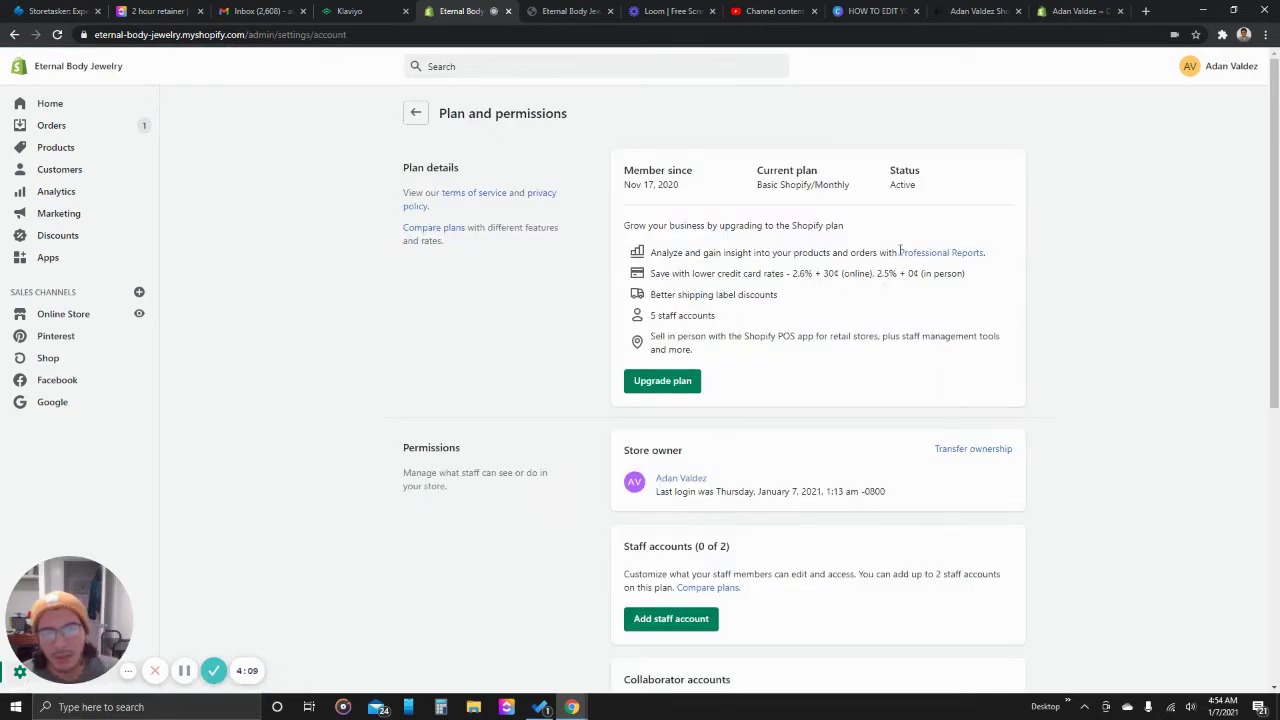
Review the store owner and staff accounts sections under the store's permissions, including the staff account allowance
scroll(900, 251, "down", 2)
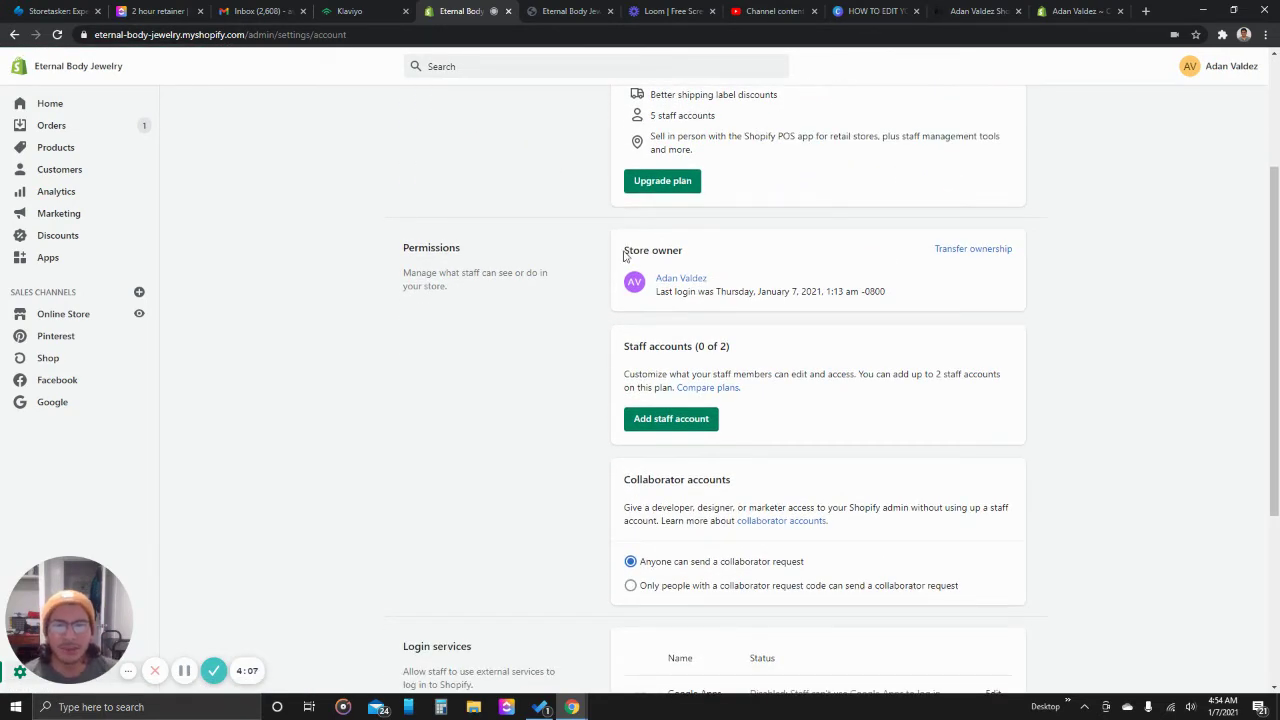
left_click_drag(623, 255, 672, 250)
left_click(686, 254)
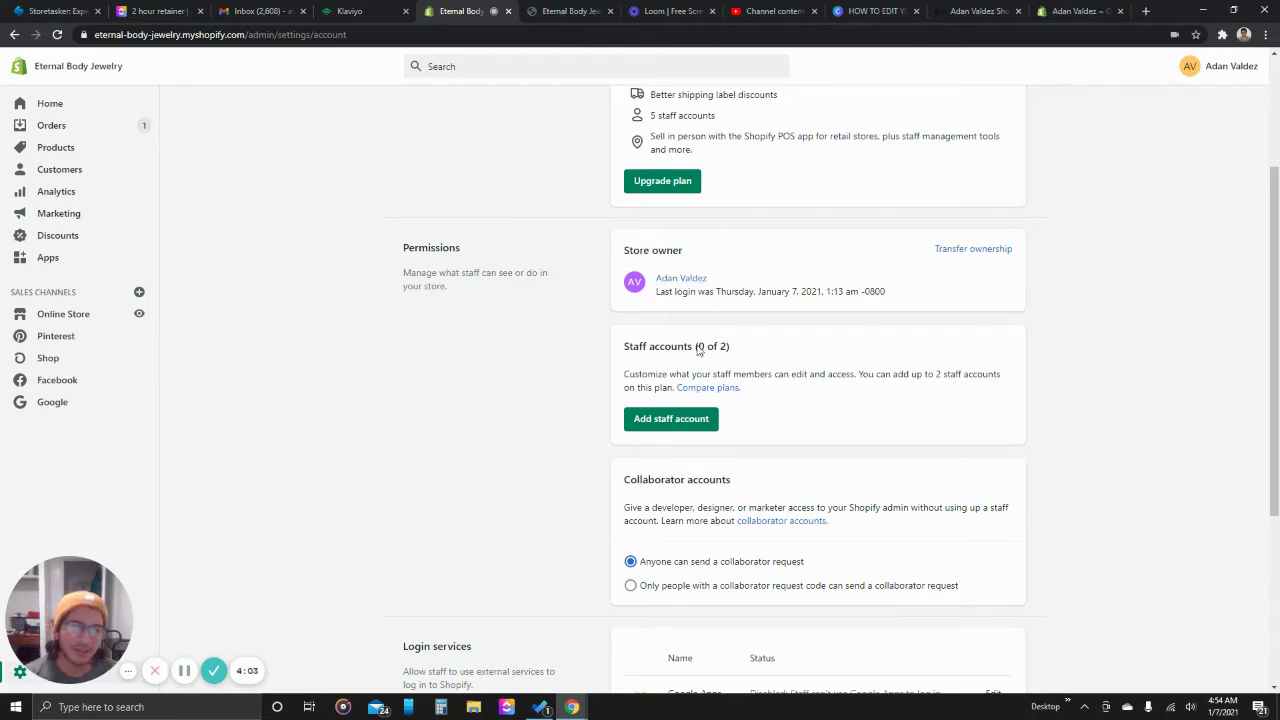
scroll(646, 410, "down", 1)
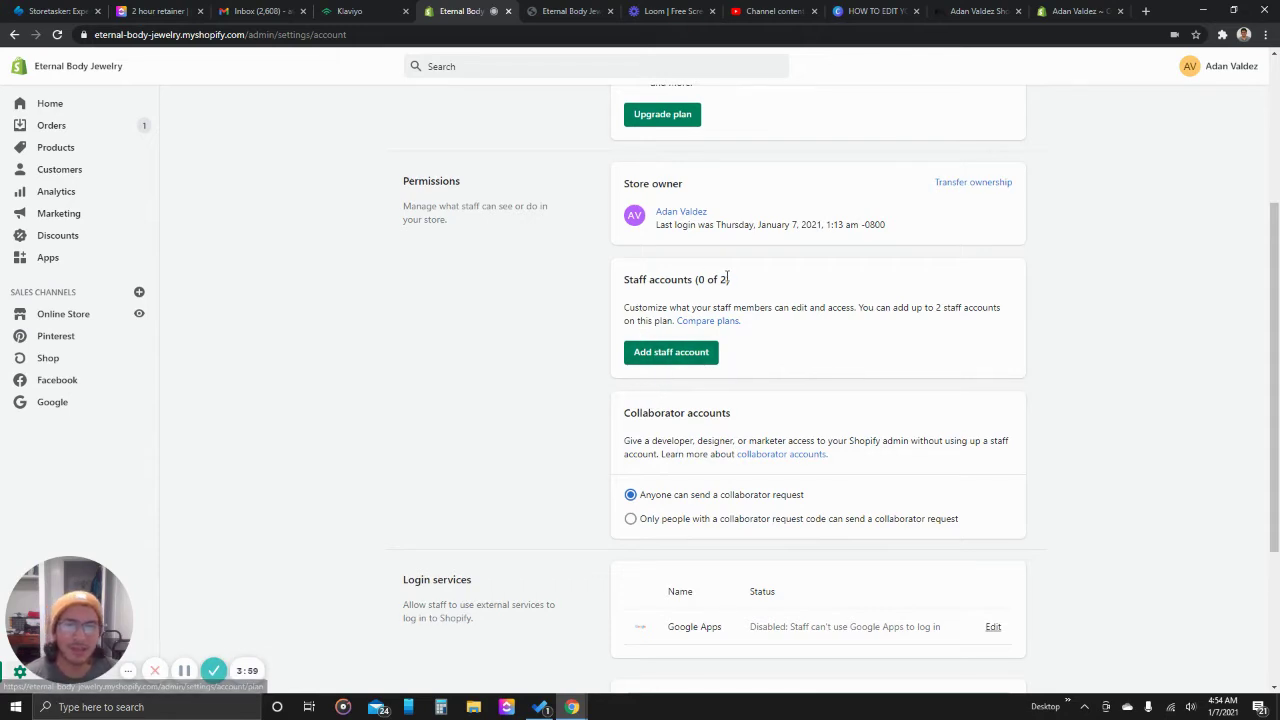
left_click_drag(729, 279, 694, 280)
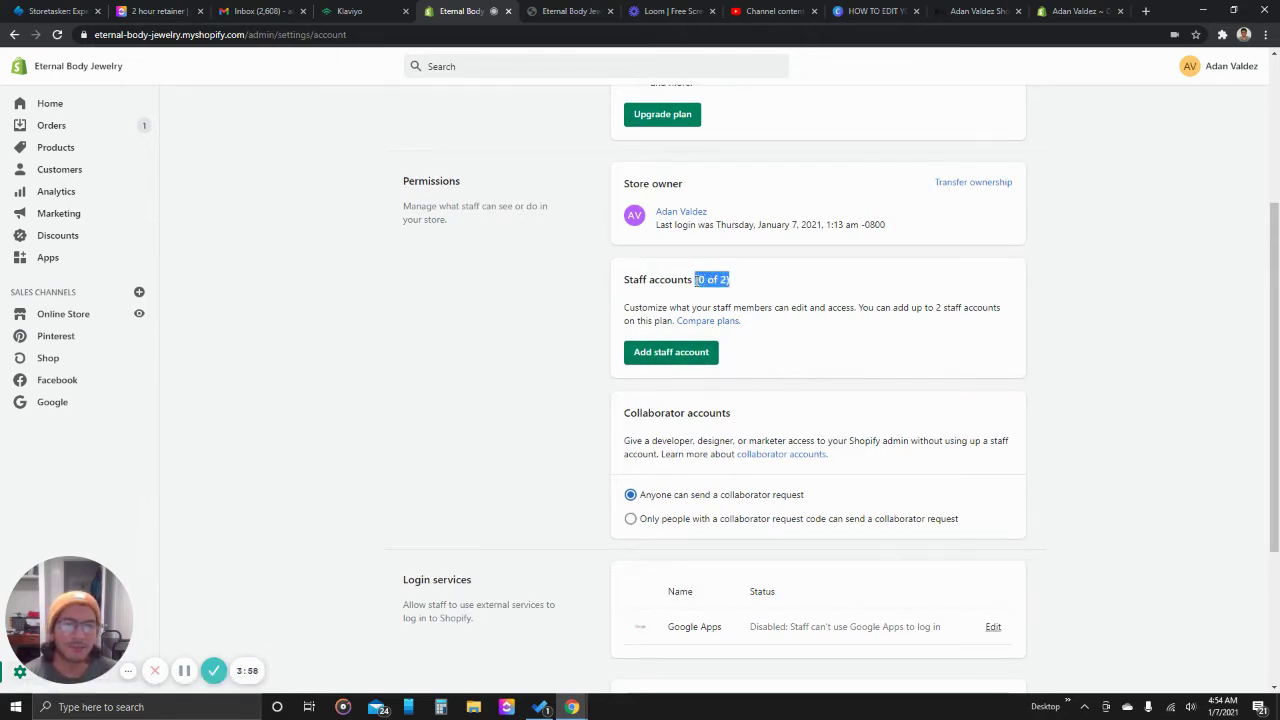
left_click(748, 286)
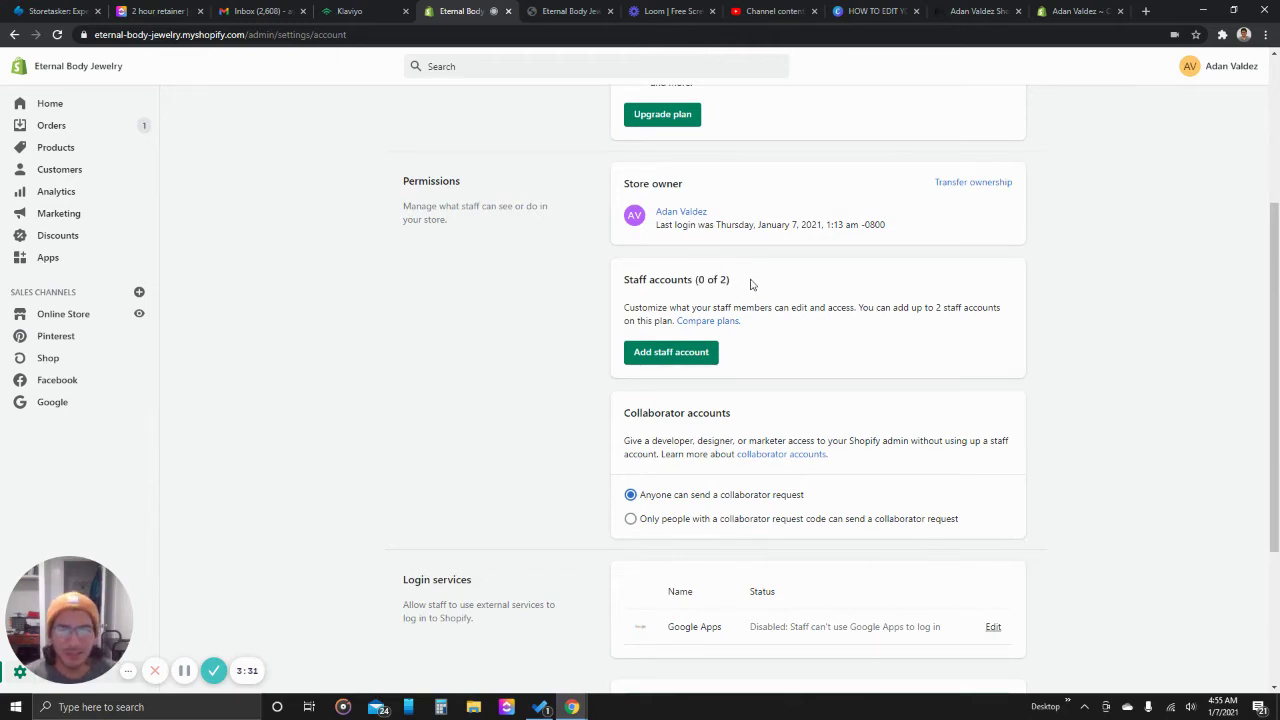
Open the form for adding a staff account and review its name and email fields
left_click(700, 360)
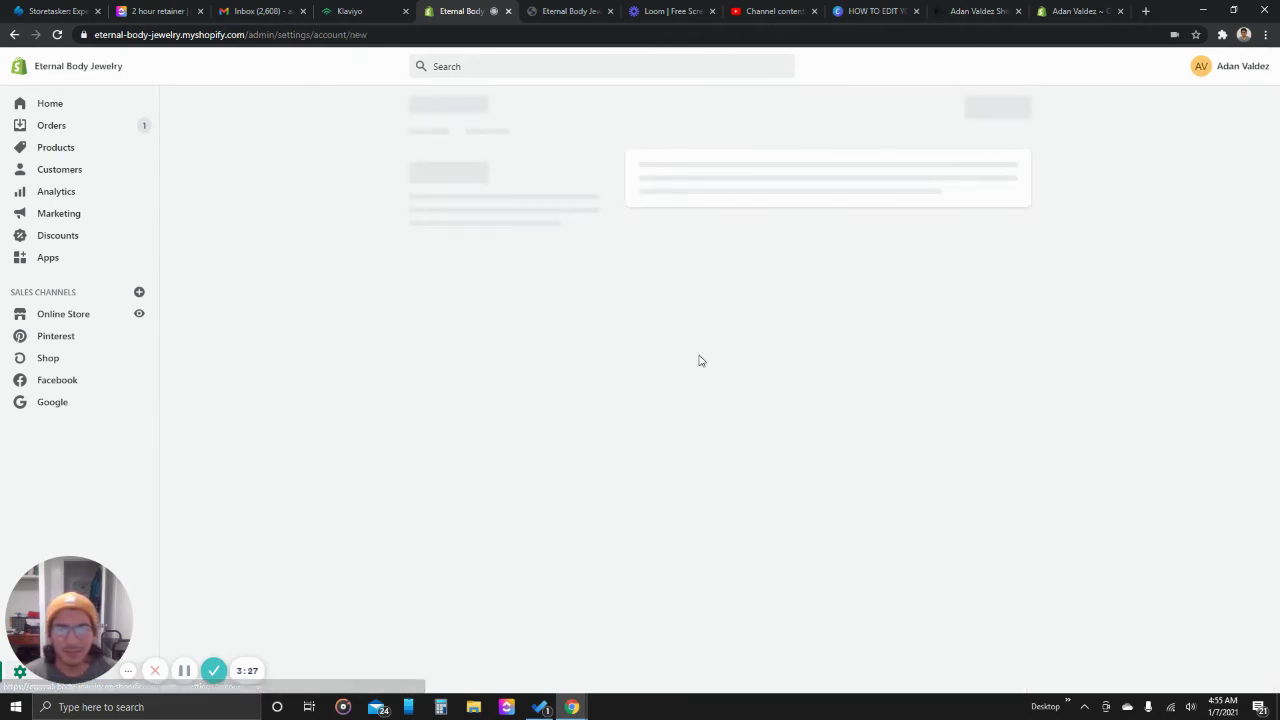
left_click(696, 176)
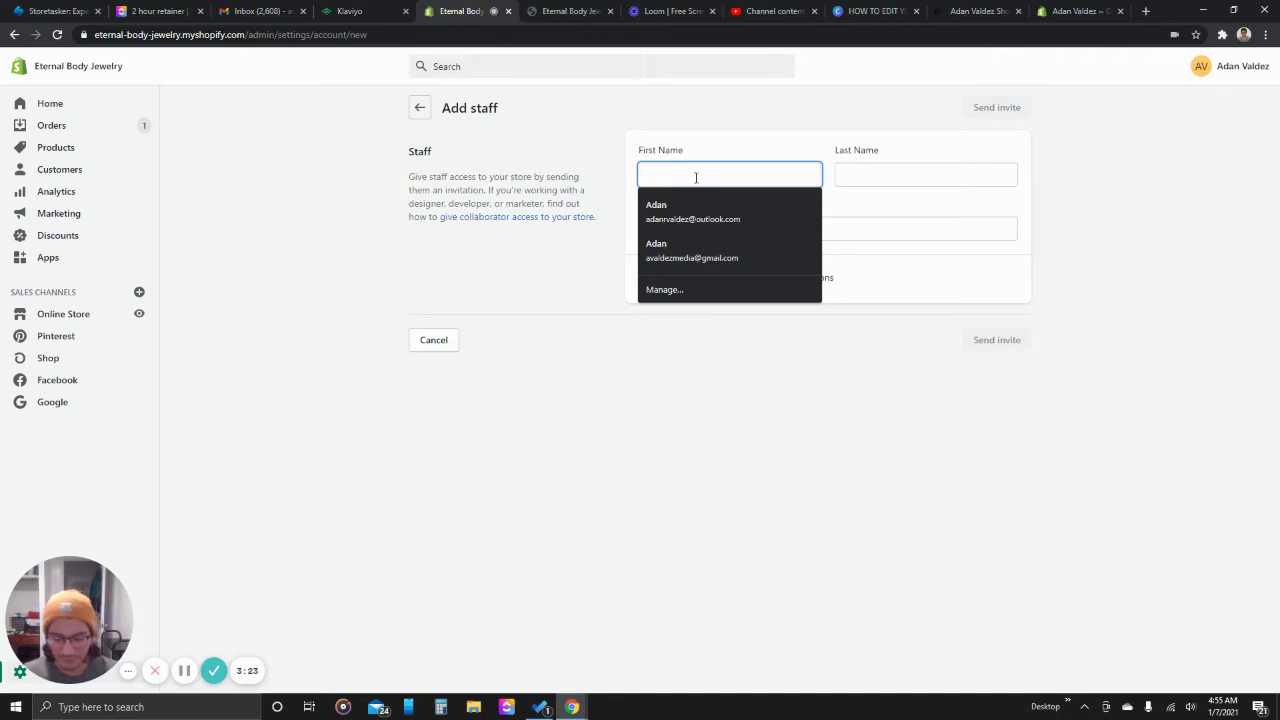
left_click(893, 148)
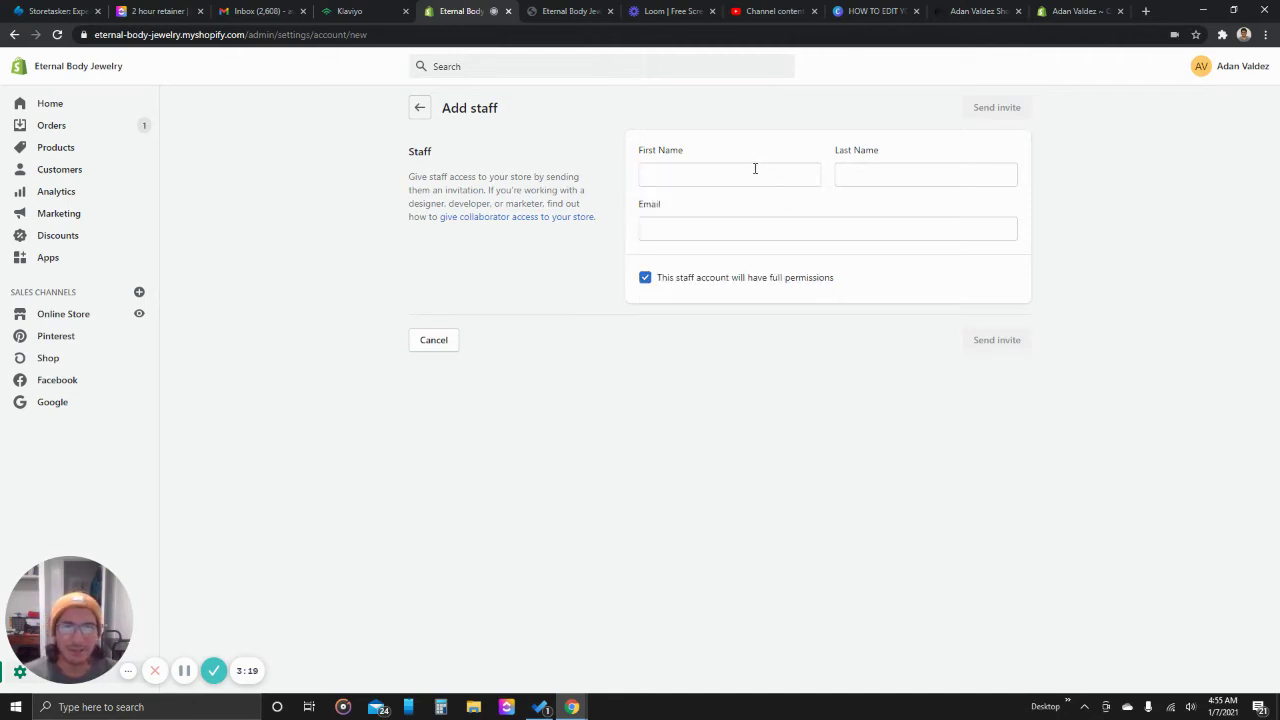
left_click(823, 173)
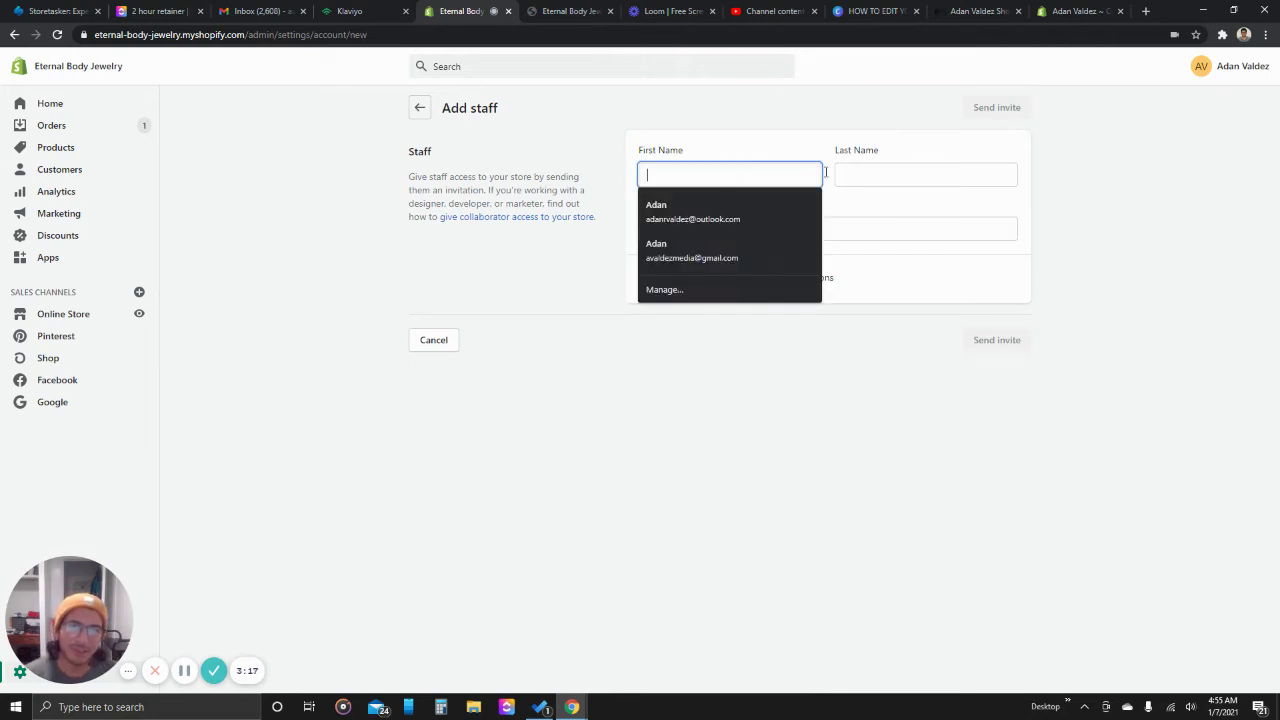
left_click(888, 258)
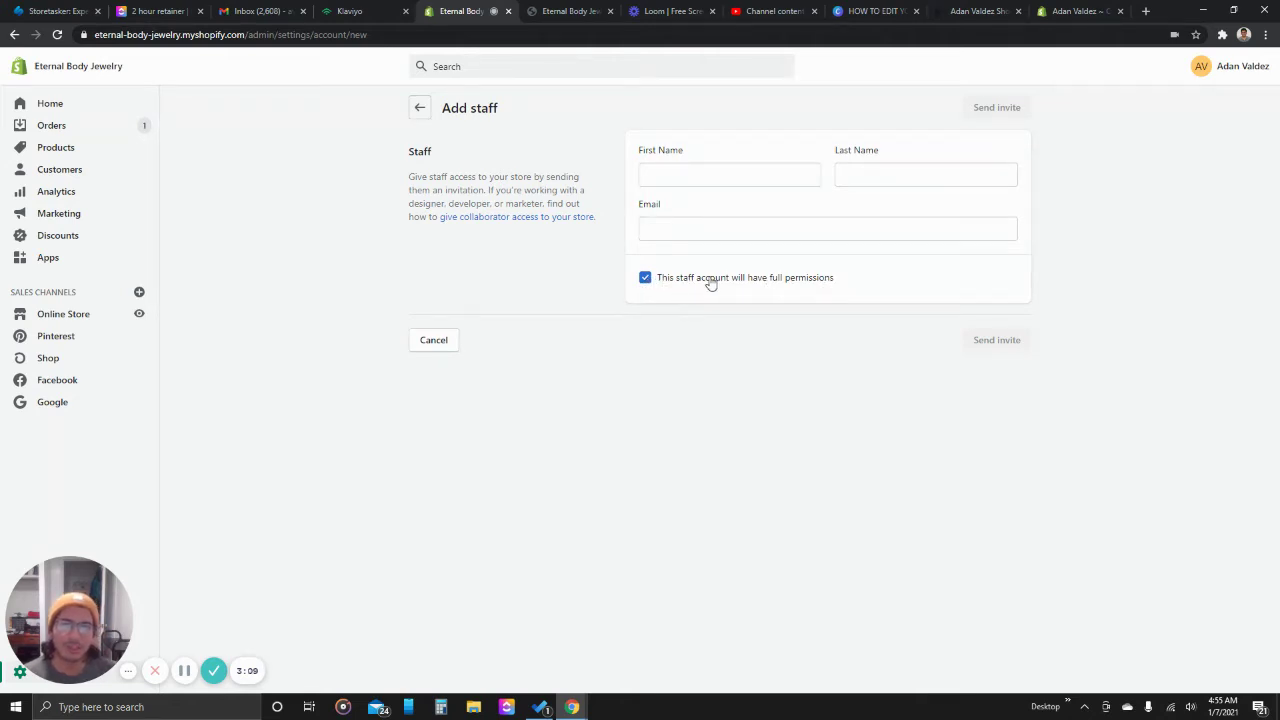
Turn off full permissions for the new staff account and review the individual permissions offered
left_click(646, 281)
scroll(800, 290, "down", 1)
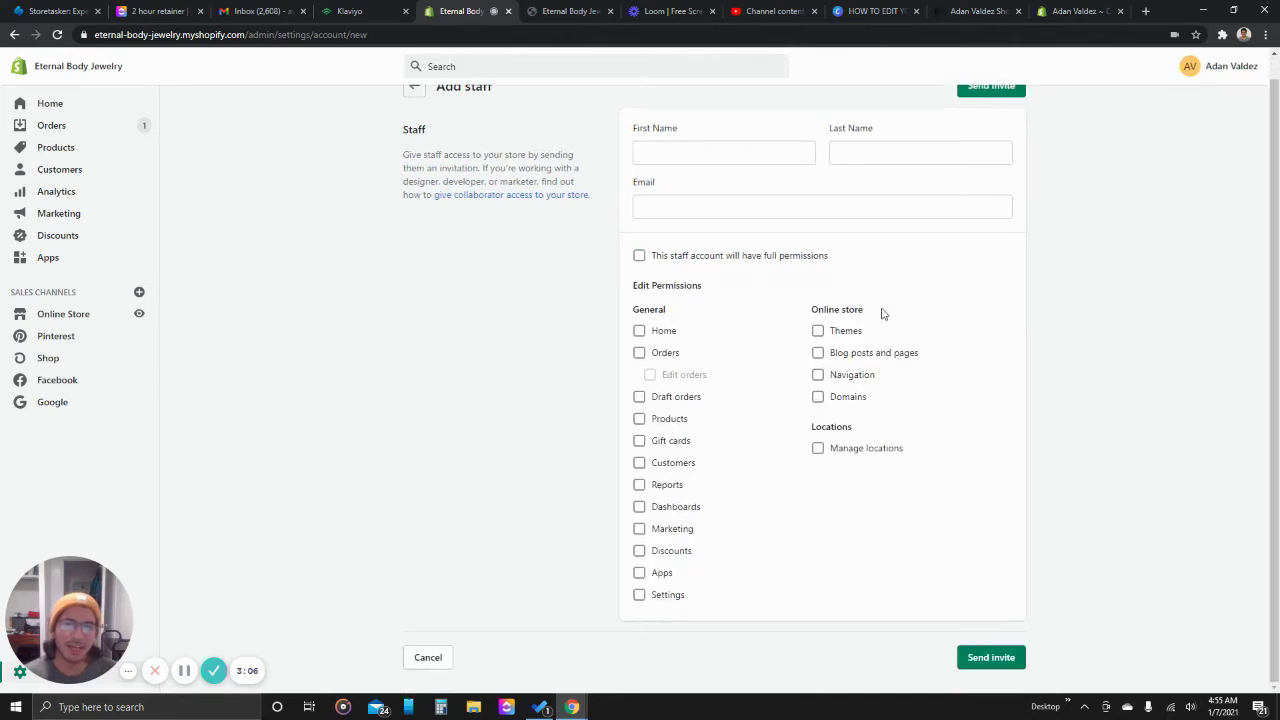
left_click_drag(633, 286, 706, 290)
left_click(644, 308)
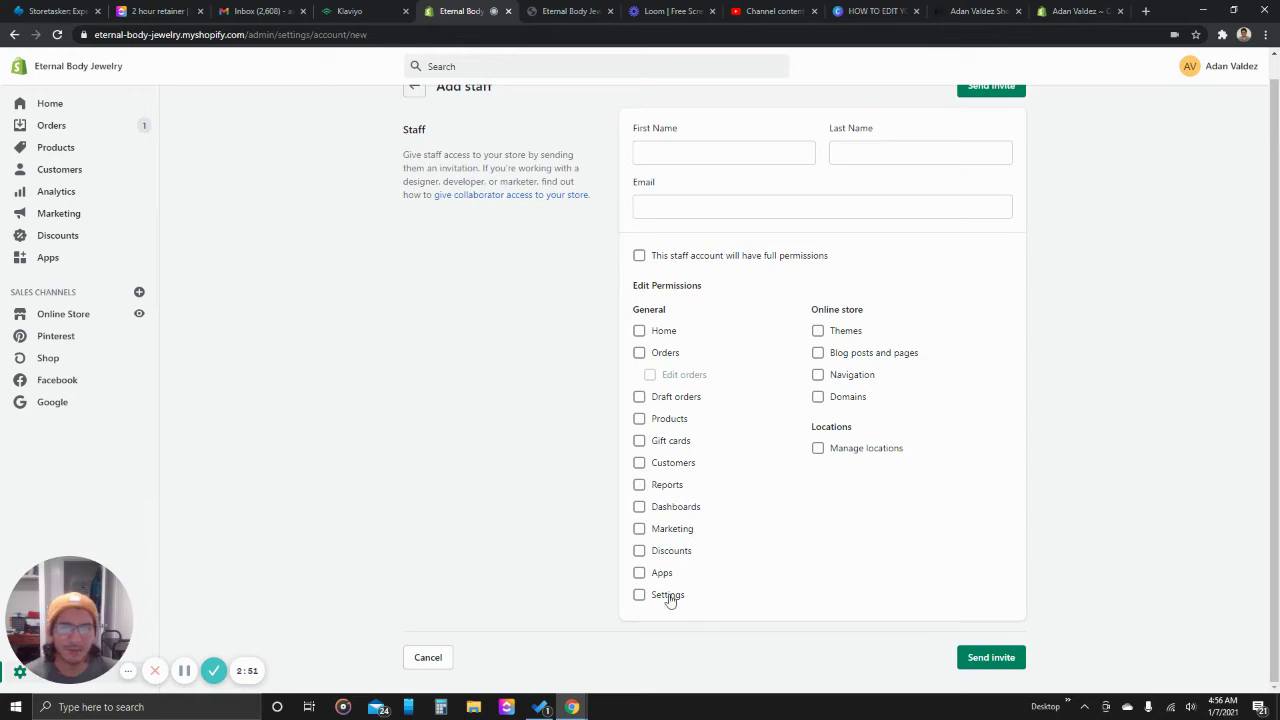
Try enabling the Reports and Dashboards permissions for the staff account, and clear both again
left_click(639, 485)
left_click(640, 507)
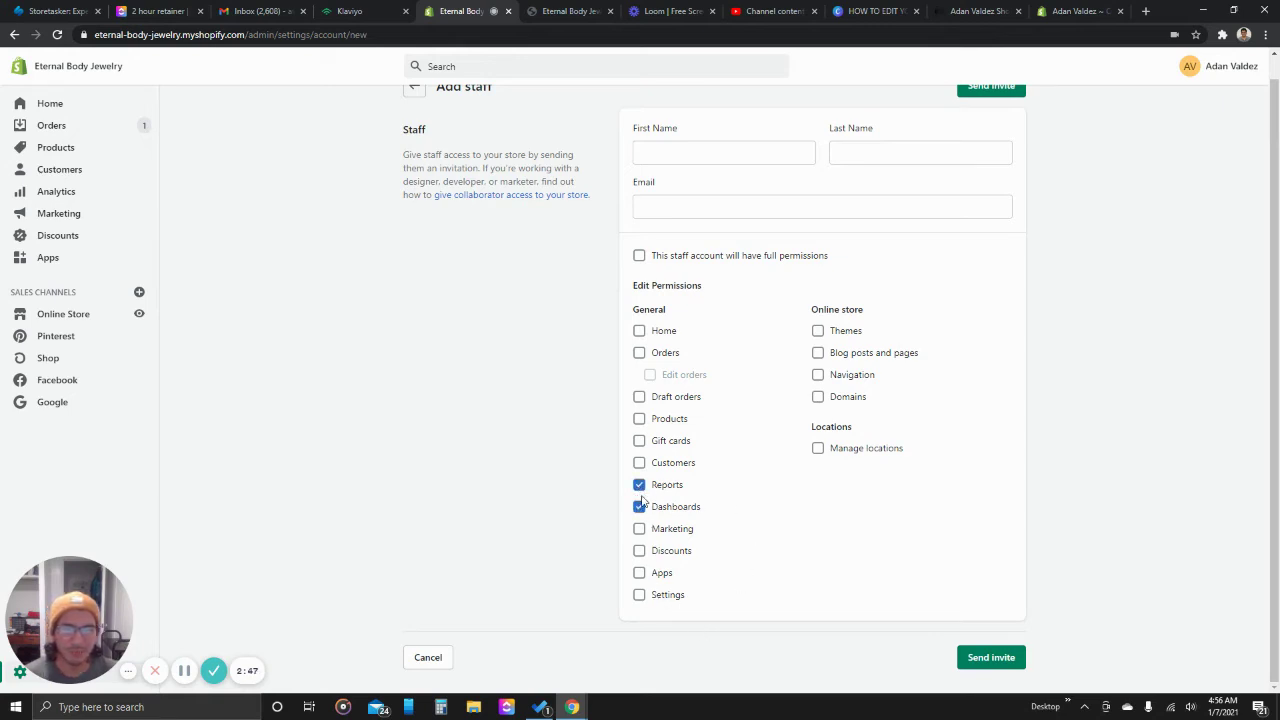
left_click(640, 507)
left_click(639, 485)
Enable the Customers, Products, Draft orders, Home, Apps, Settings and Discounts permissions for the staff account
left_click(640, 464)
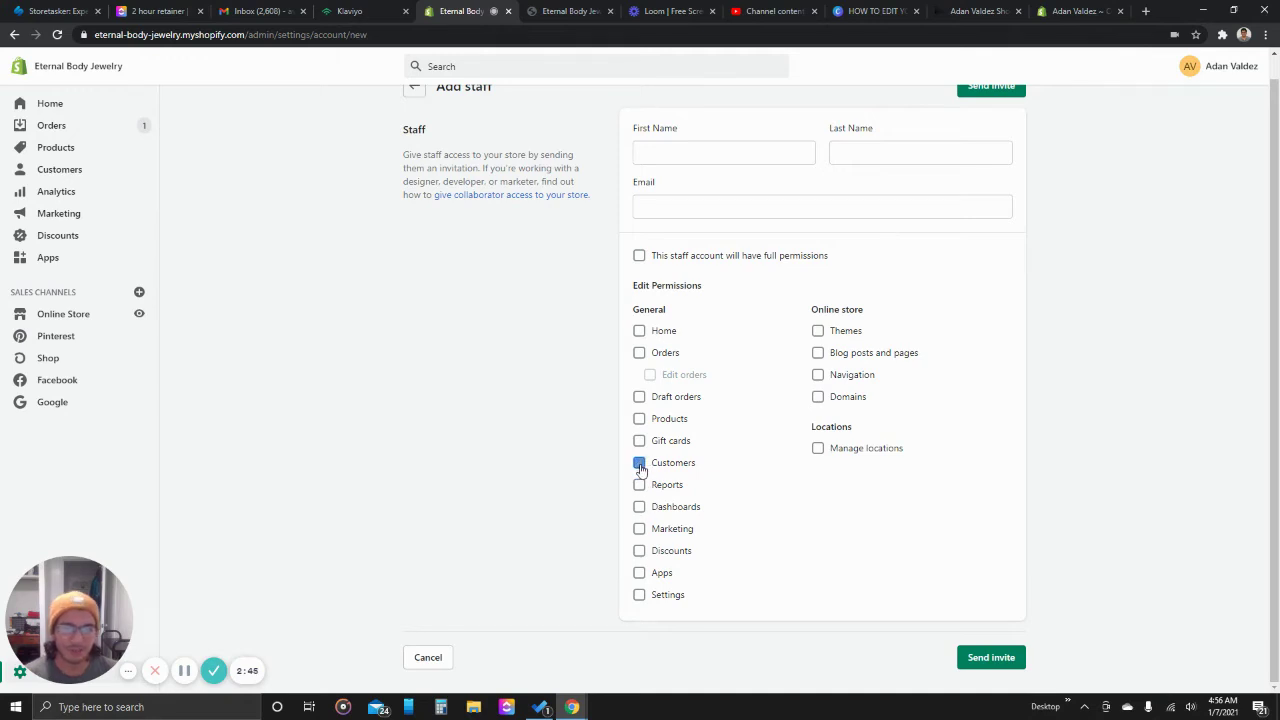
left_click(639, 419)
left_click(639, 397)
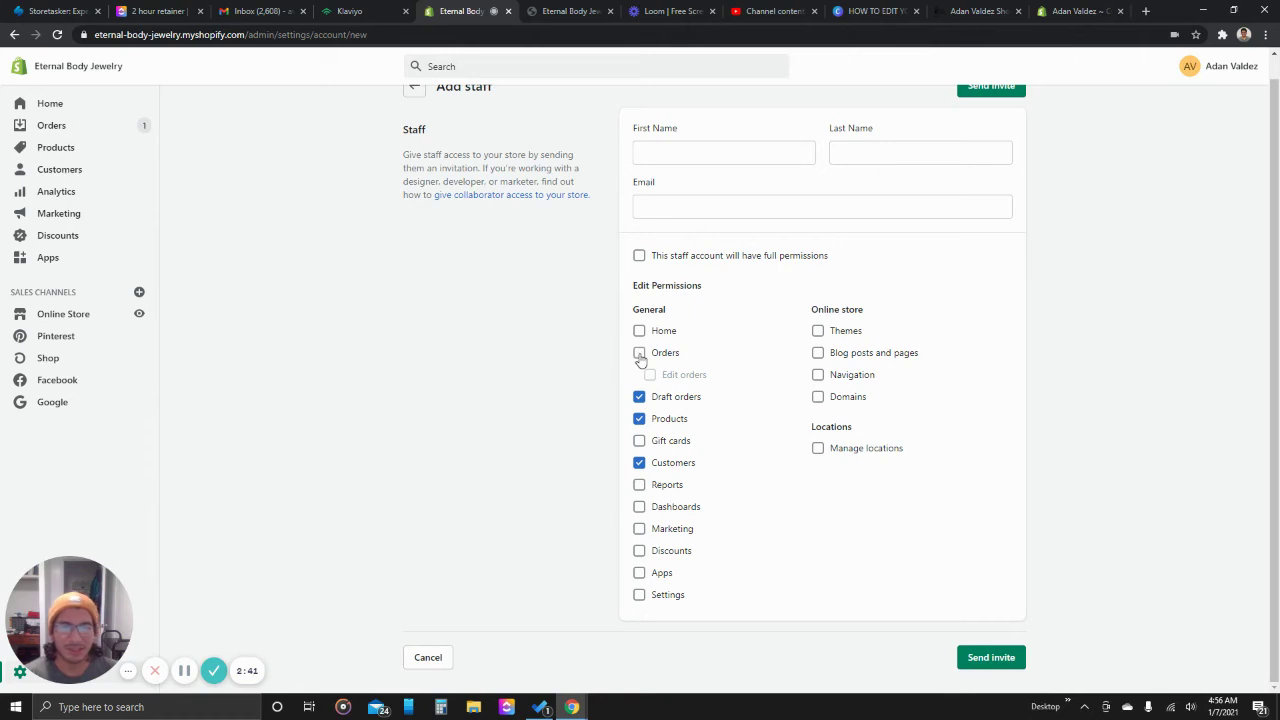
left_click(639, 331)
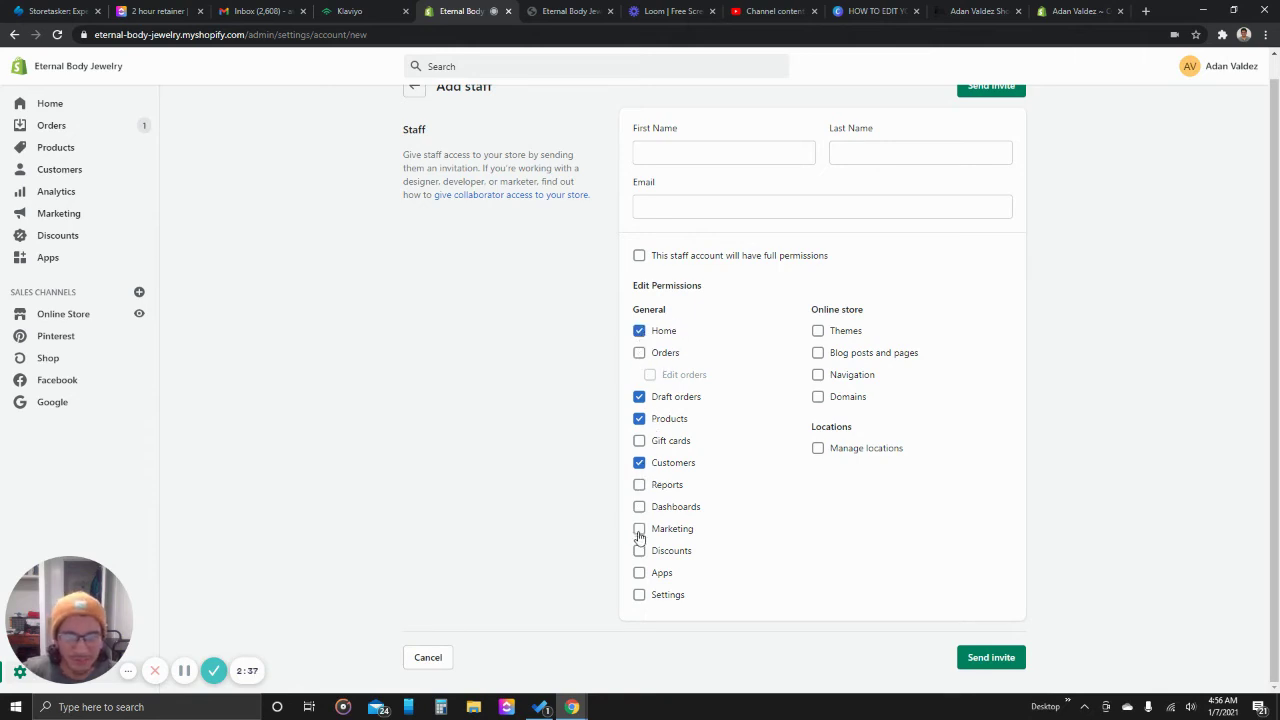
left_click(639, 573)
left_click(639, 595)
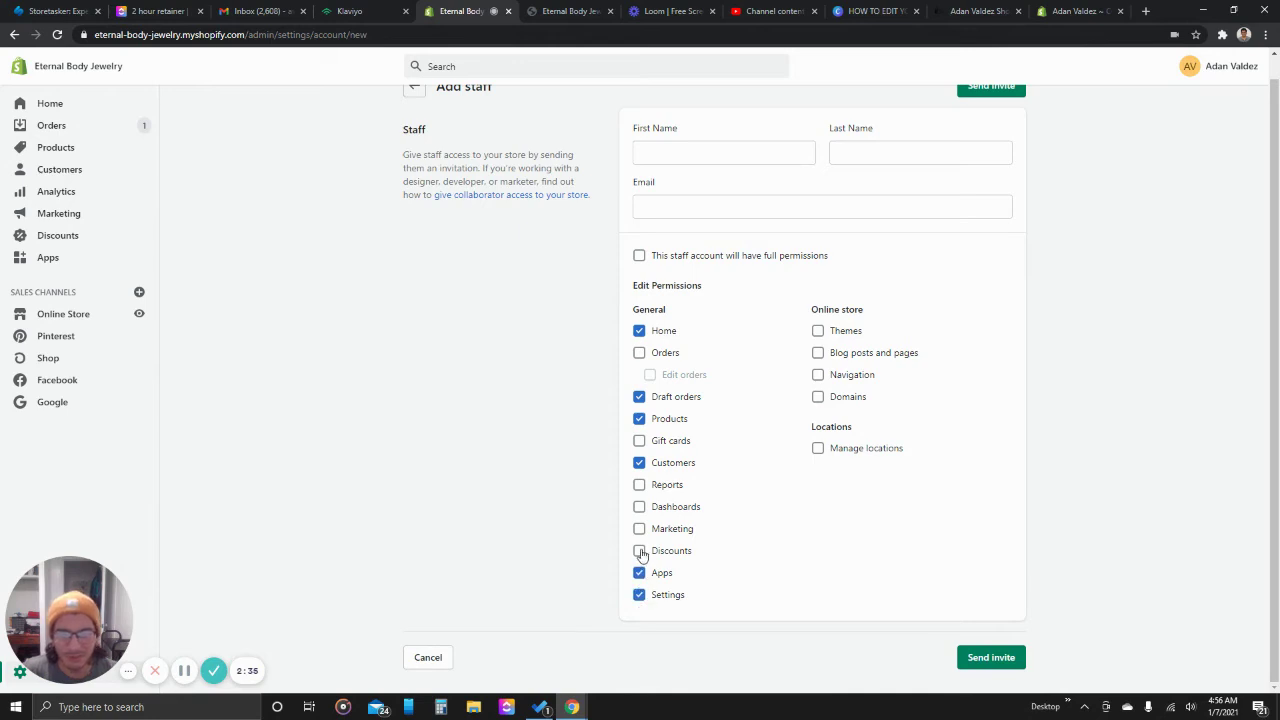
left_click(639, 551)
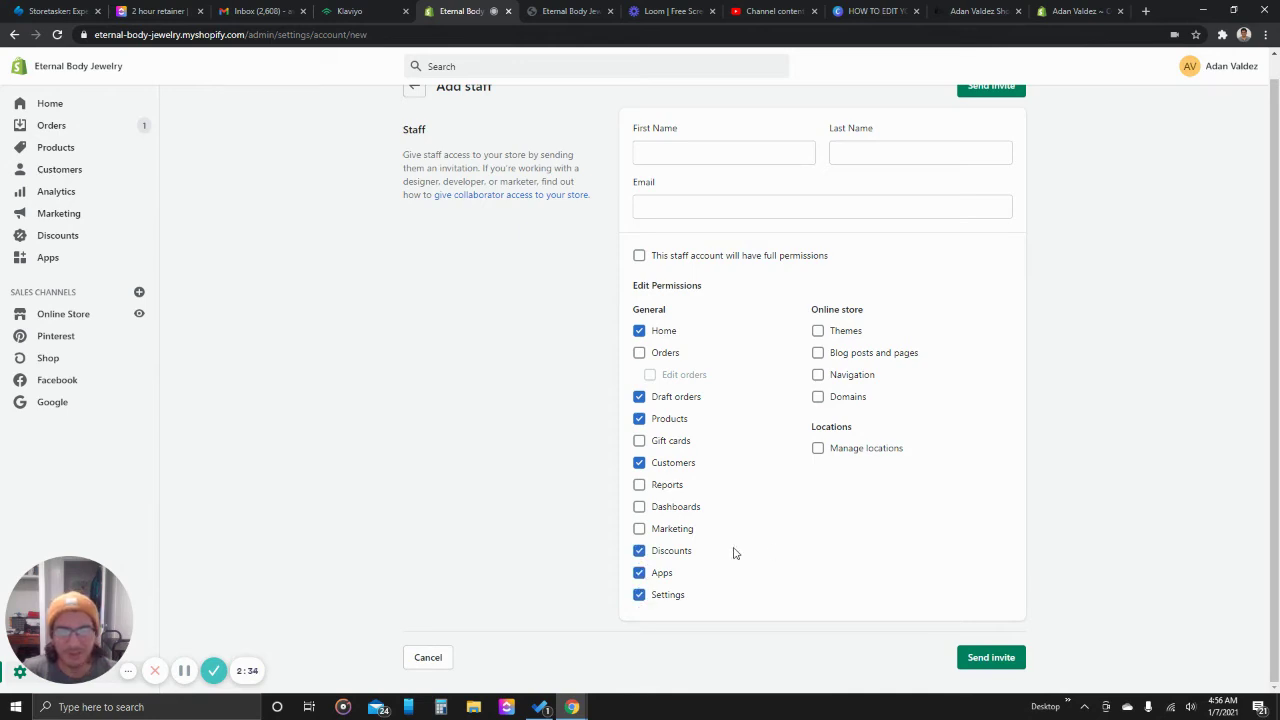
Clear the Discounts, Apps, Settings, Customers, Products, Draft orders and Home permissions of the staff account
left_click(639, 551)
left_click(639, 573)
left_click(639, 595)
left_click(639, 463)
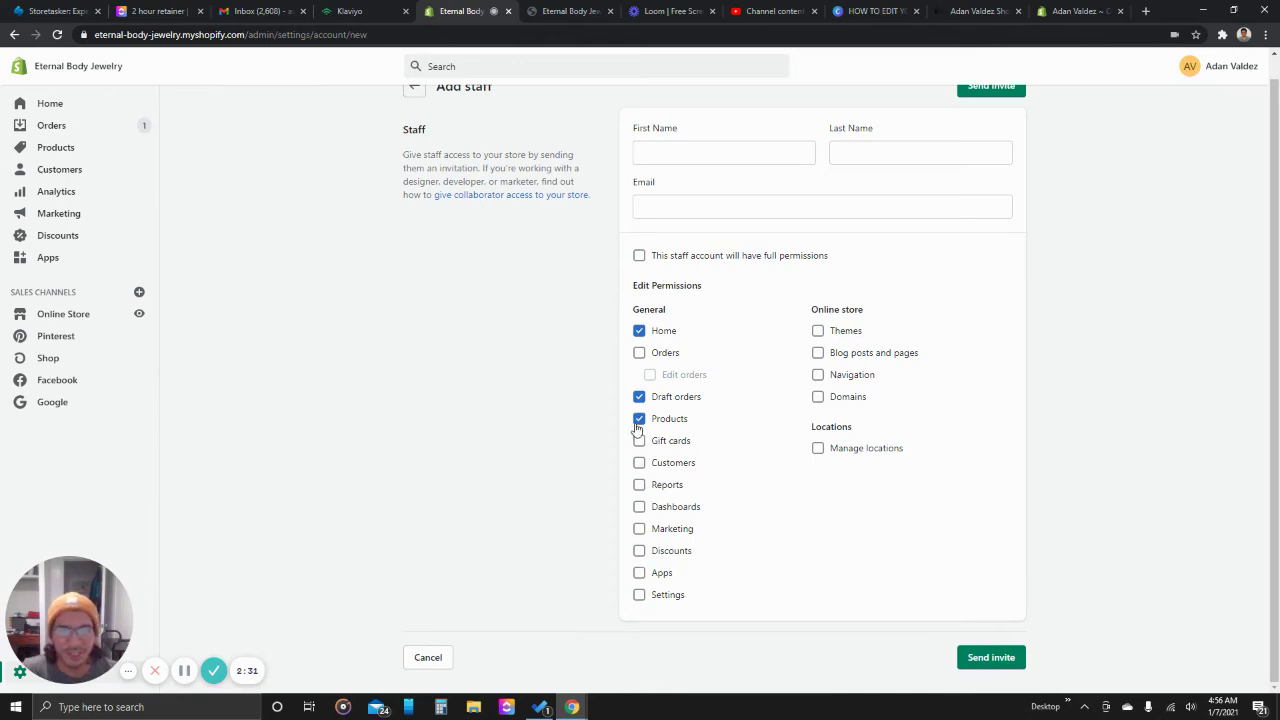
left_click(639, 419)
left_click(639, 397)
left_click(640, 334)
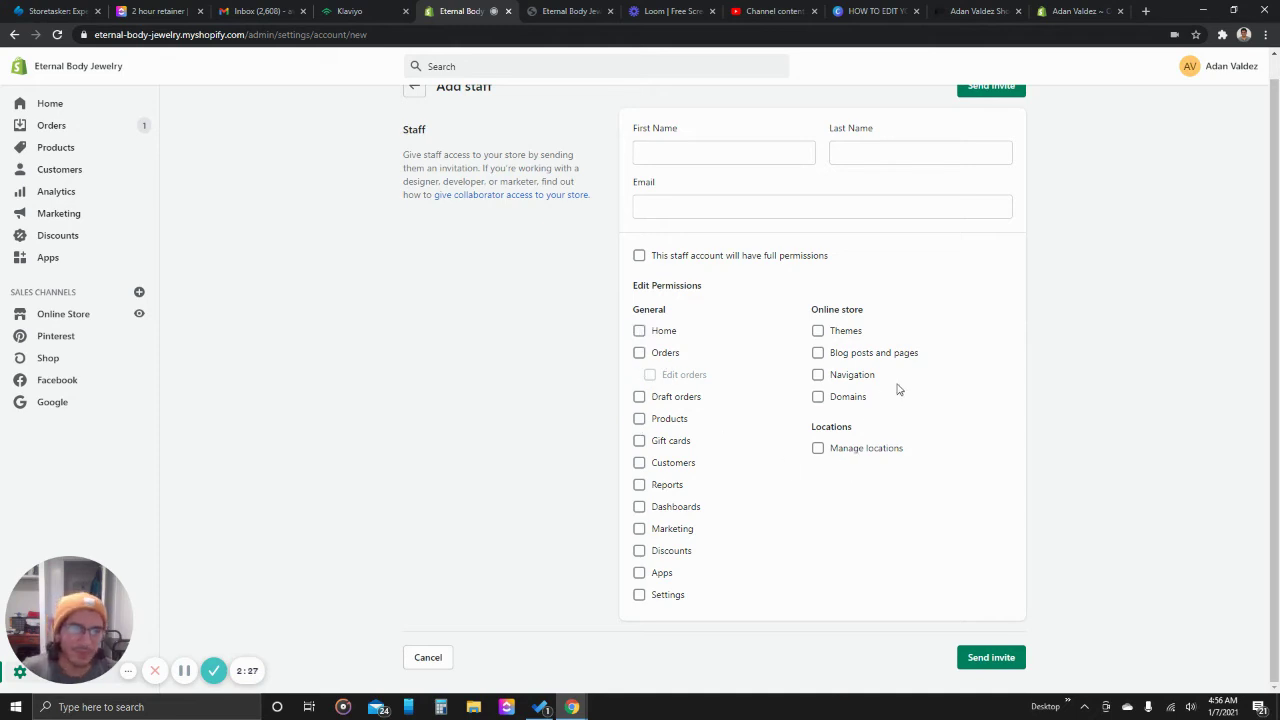
Enable the Themes permission under Online store, and cancel adding the staff account
left_click(818, 331)
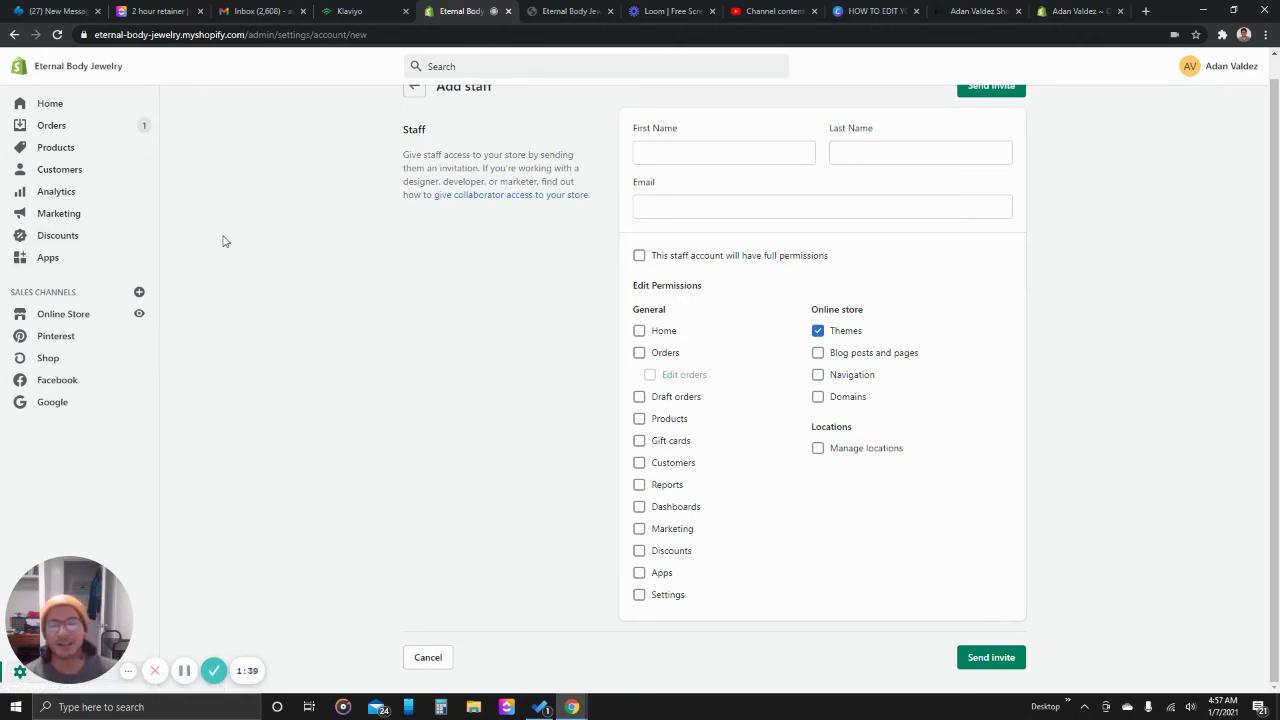
scroll(1043, 311, "up", 1)
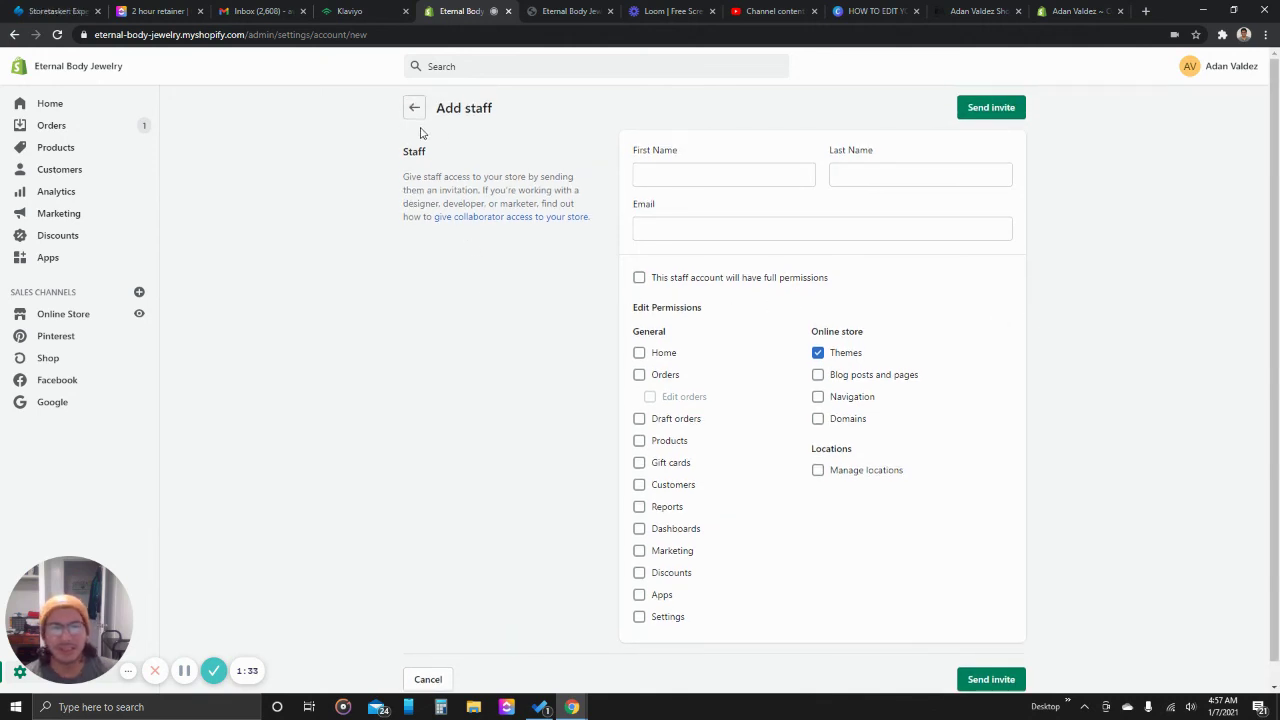
left_click(428, 680)
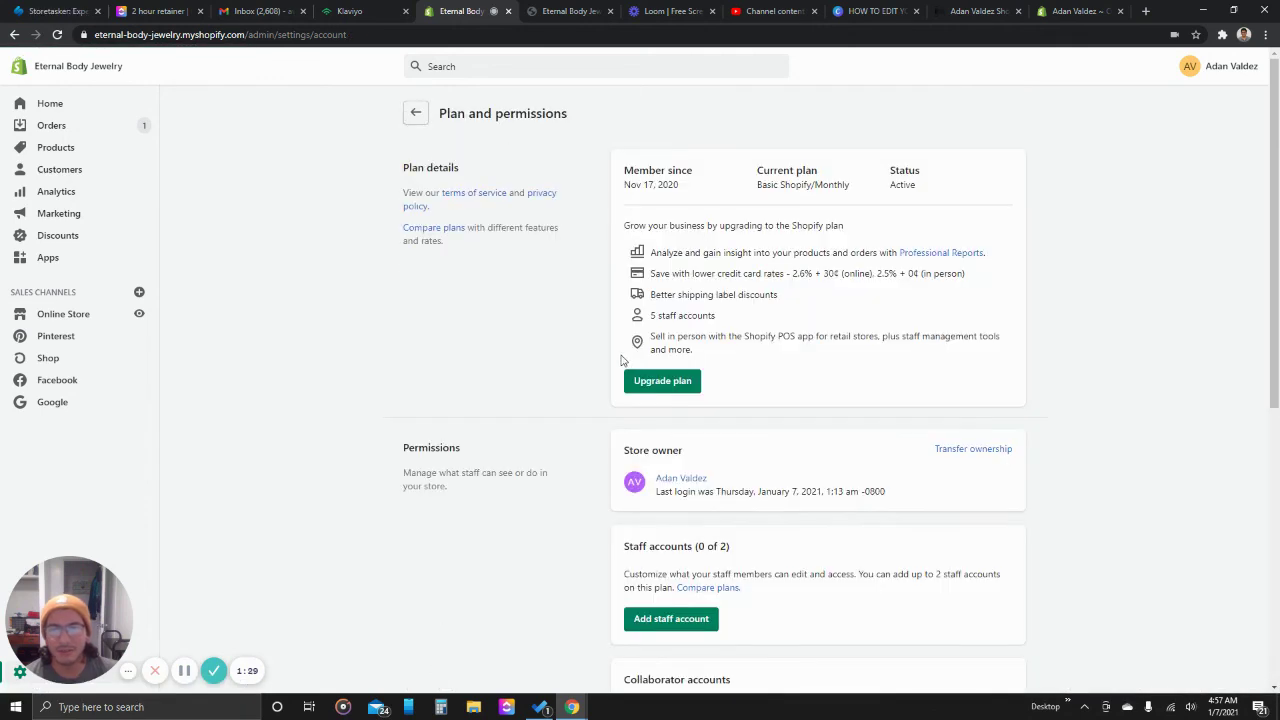